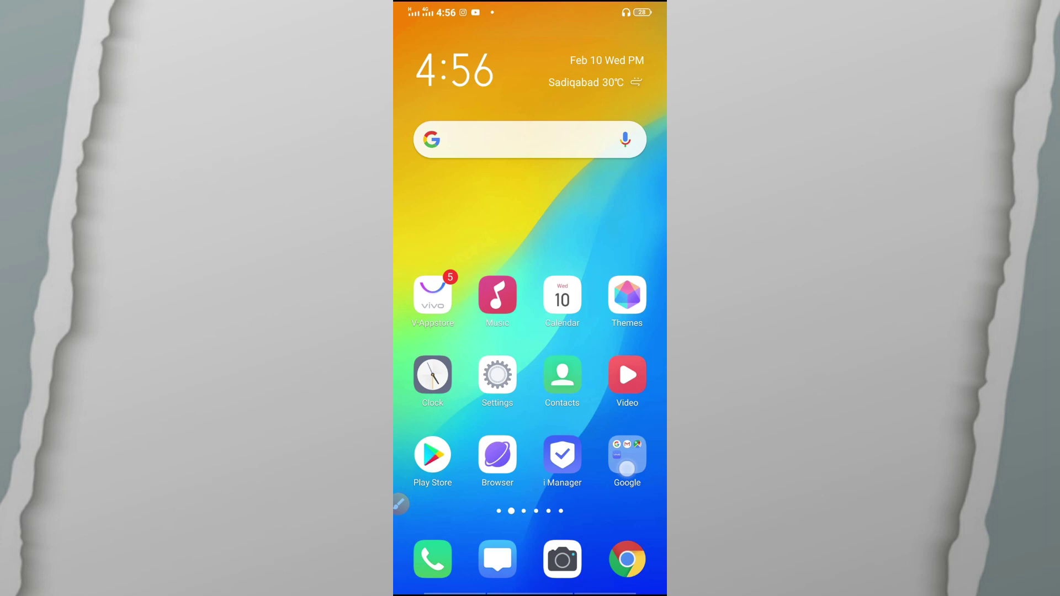
Step: Swipe through the Android home screen pages to the Photopea icon and launch it
drag(627, 468, 525, 474)
drag(624, 445, 561, 442)
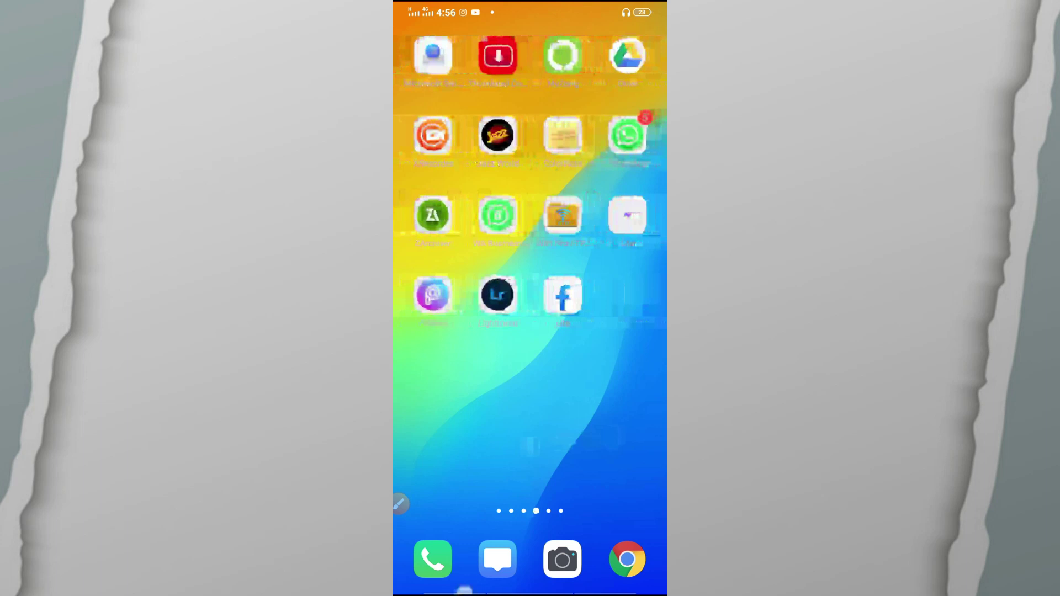
drag(465, 591, 466, 419)
mouse_move(588, 271)
mouse_down()
mouse_move(626, 406)
mouse_move(525, 408)
mouse_up()
drag(632, 379, 541, 382)
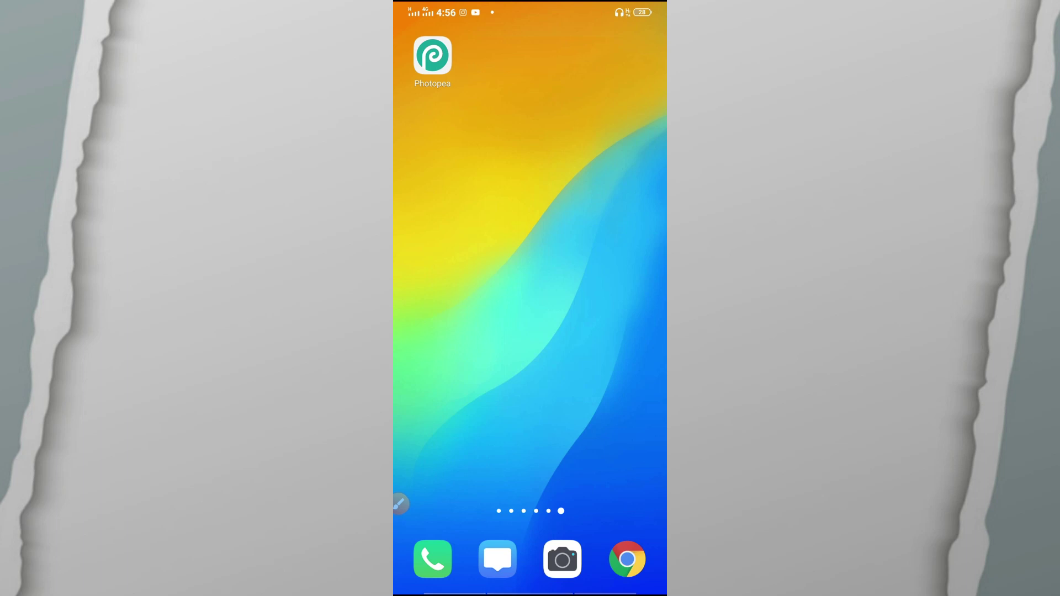
click(433, 55)
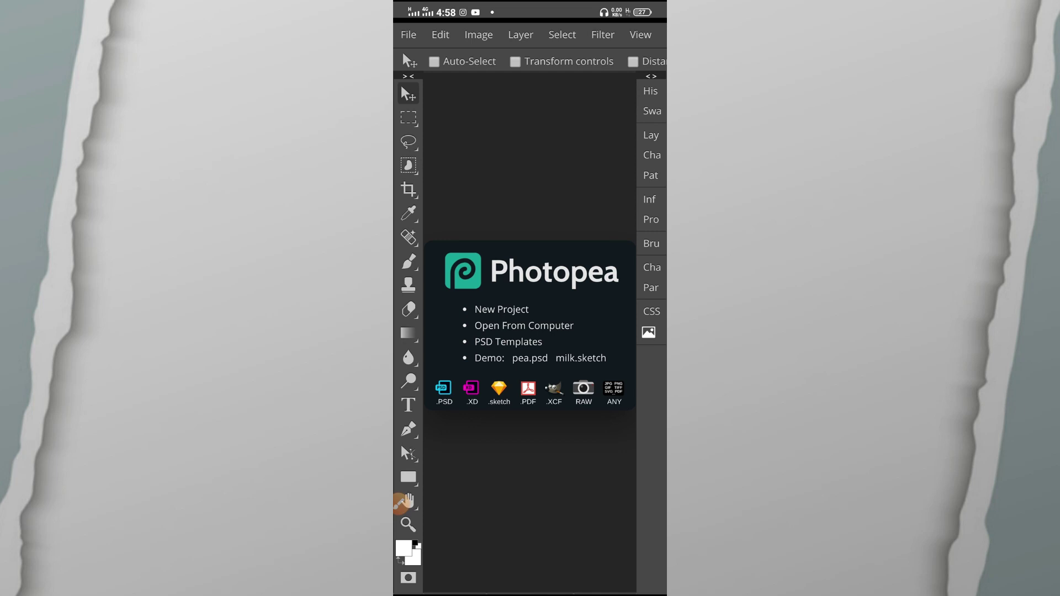
Step: Use File > Open to start opening an image from the phone
click(401, 503)
drag(399, 53, 415, 46)
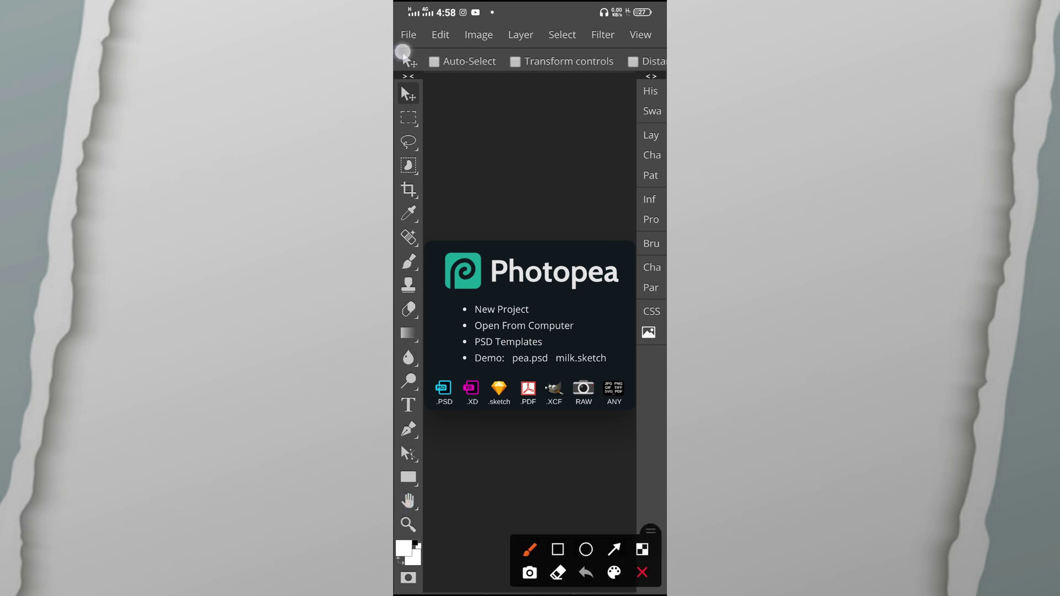
click(642, 573)
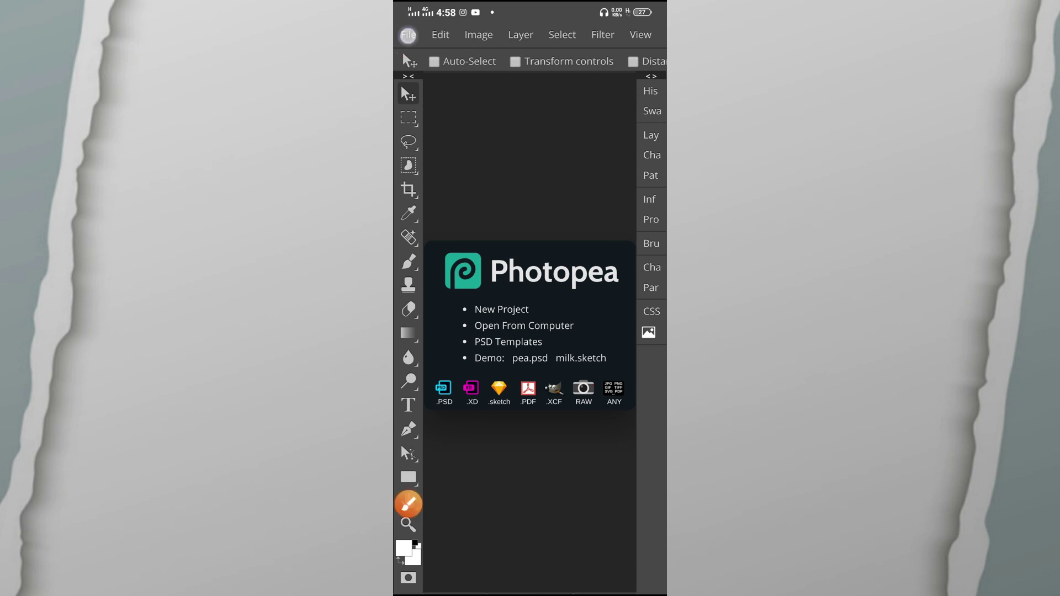
click(408, 35)
click(409, 503)
drag(457, 73, 499, 55)
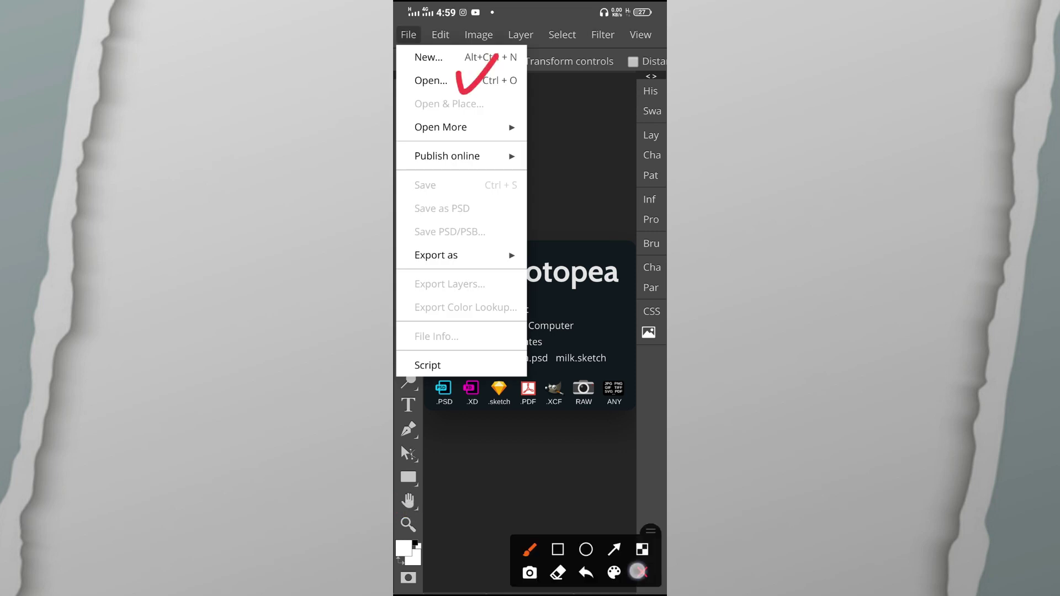
click(638, 572)
click(474, 80)
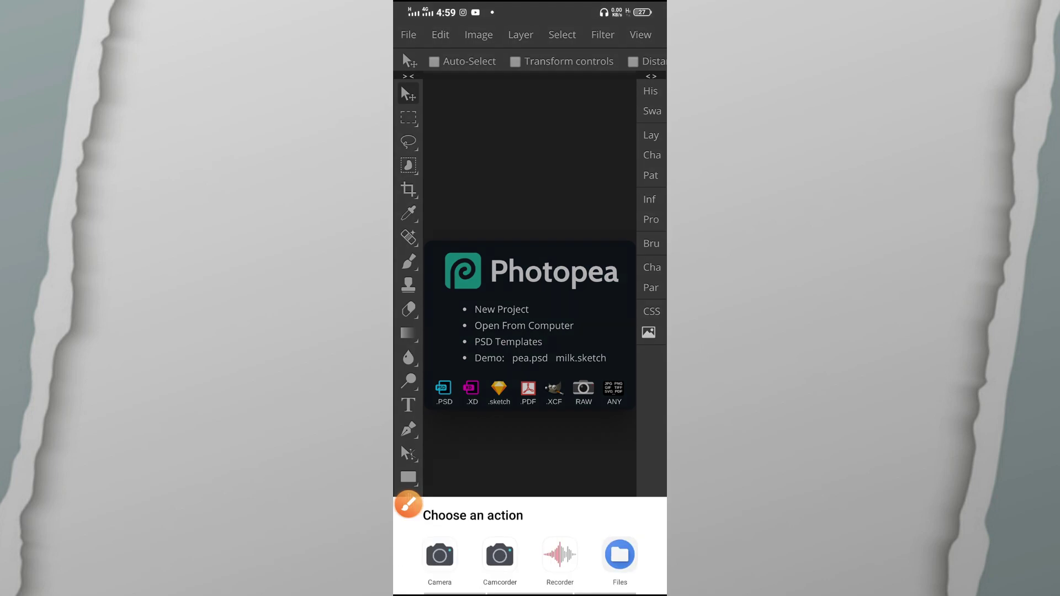
Step: In the Files picker, go to Pictures > editt5 and open the yellow-shirt photo
click(620, 554)
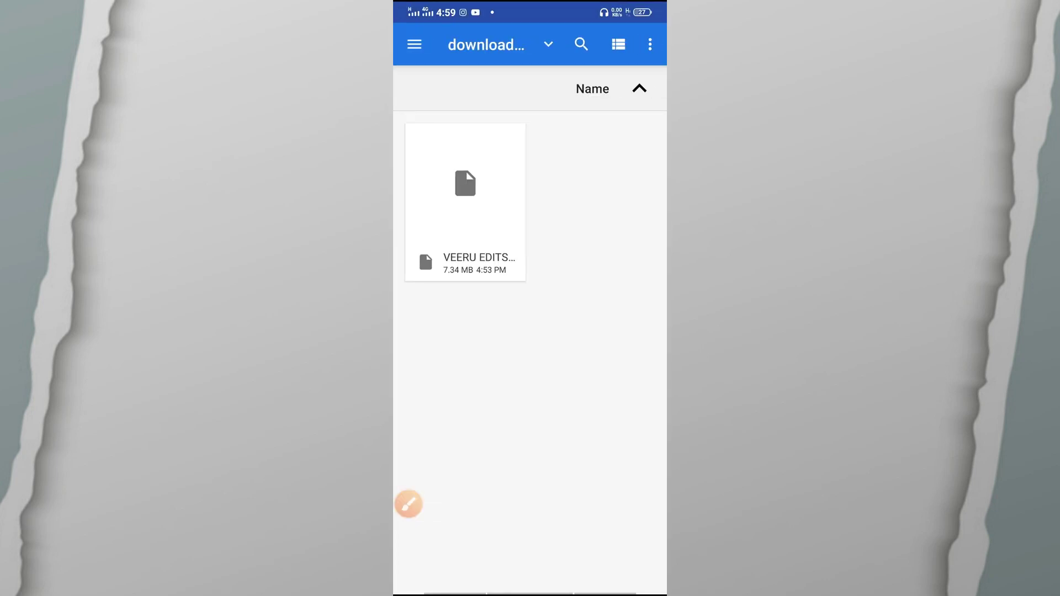
click(418, 51)
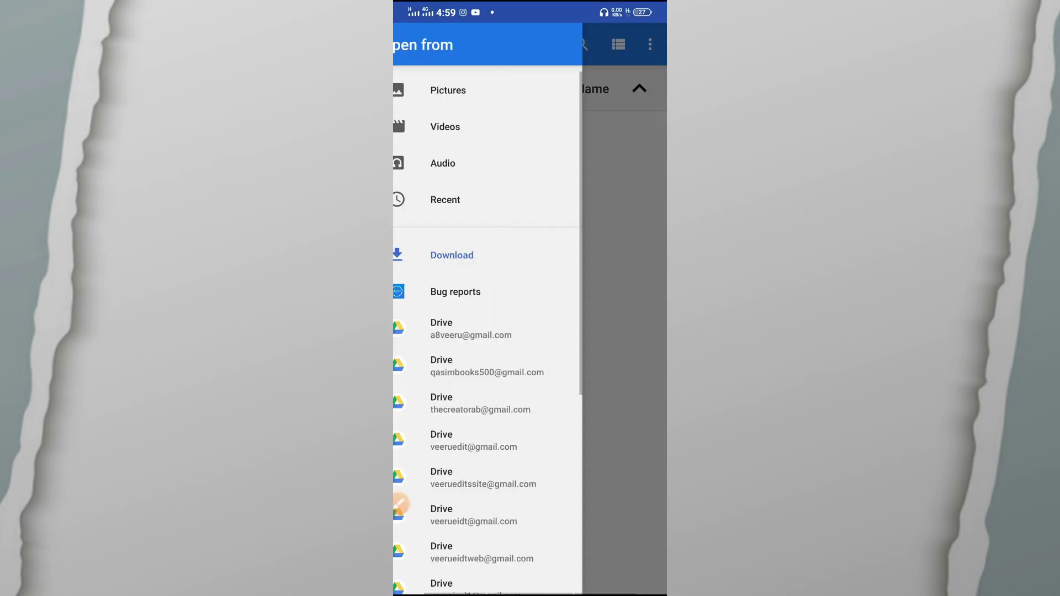
click(492, 83)
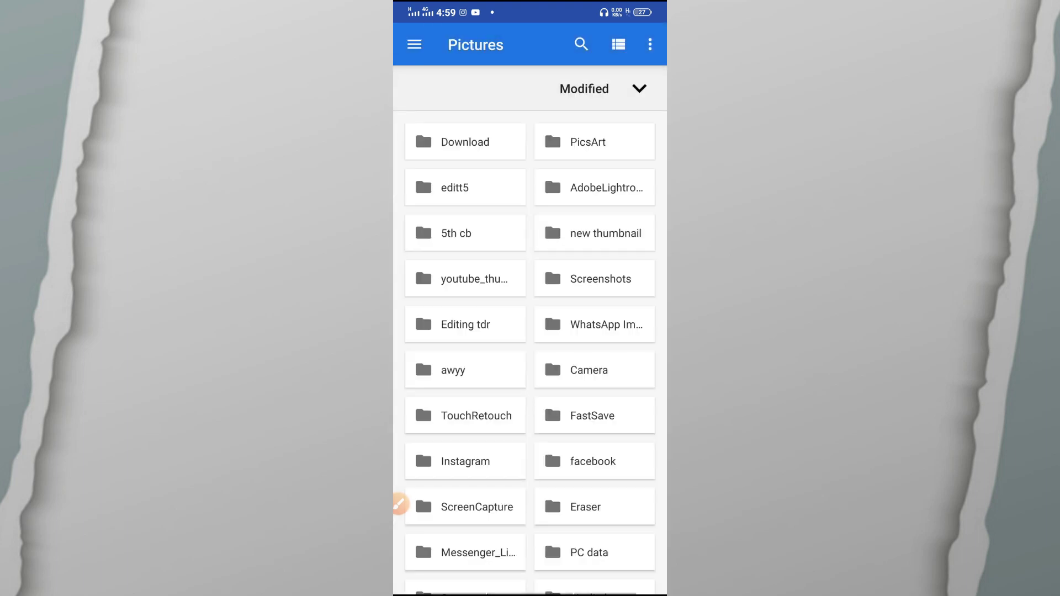
click(489, 196)
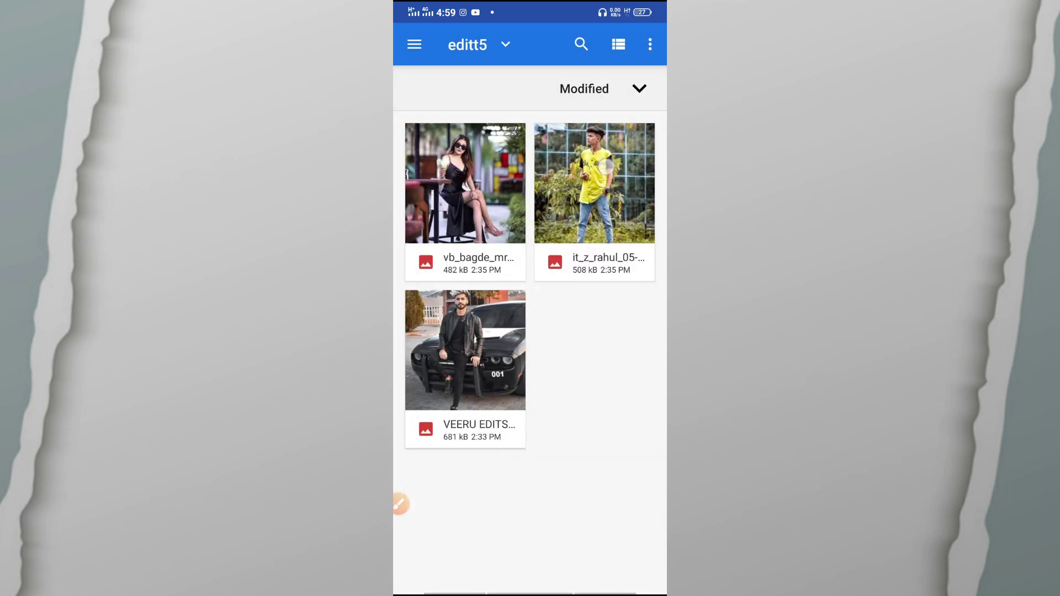
click(606, 165)
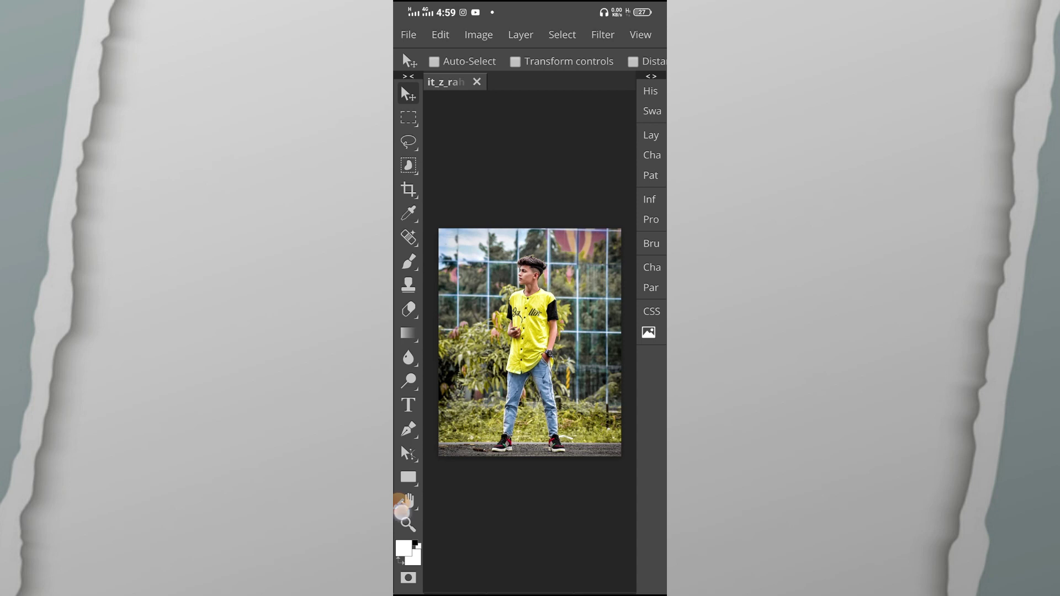
Step: Show the Background layer in the Layers panel and open the adjustment-layer list
drag(598, 158, 654, 129)
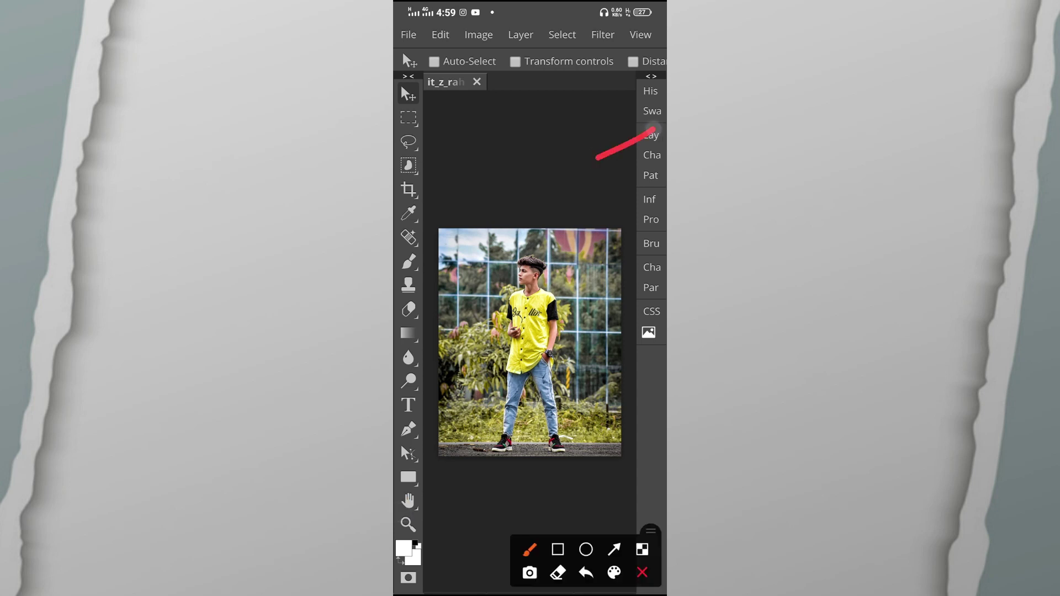
click(640, 571)
click(651, 134)
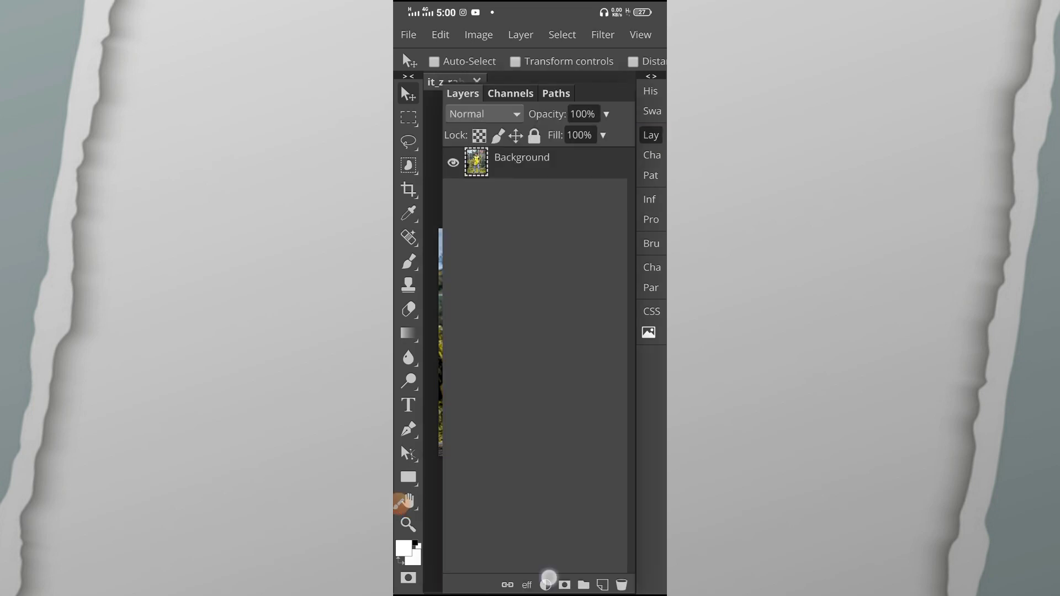
click(547, 583)
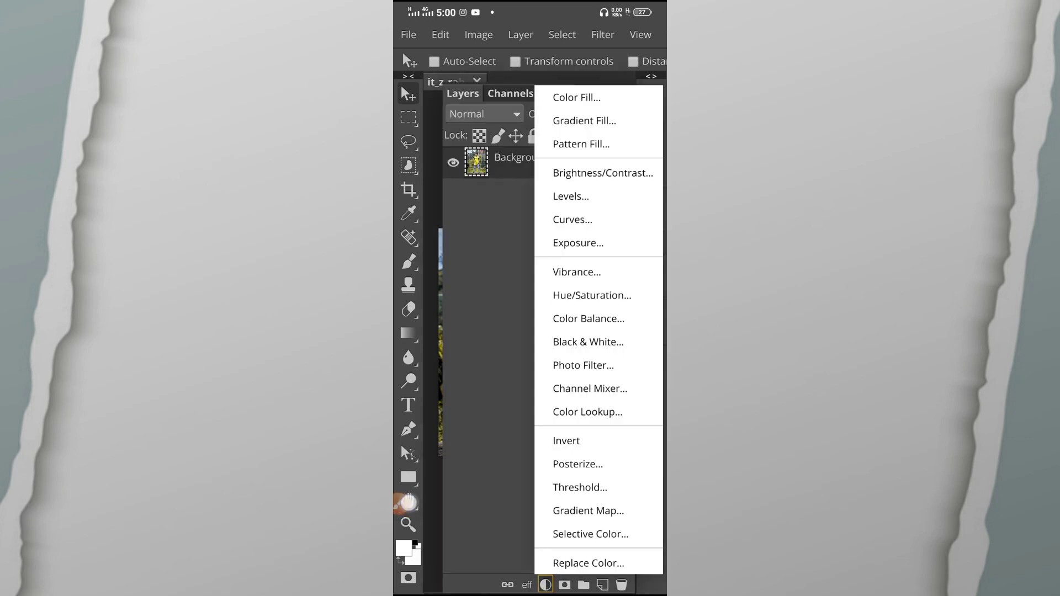
click(409, 503)
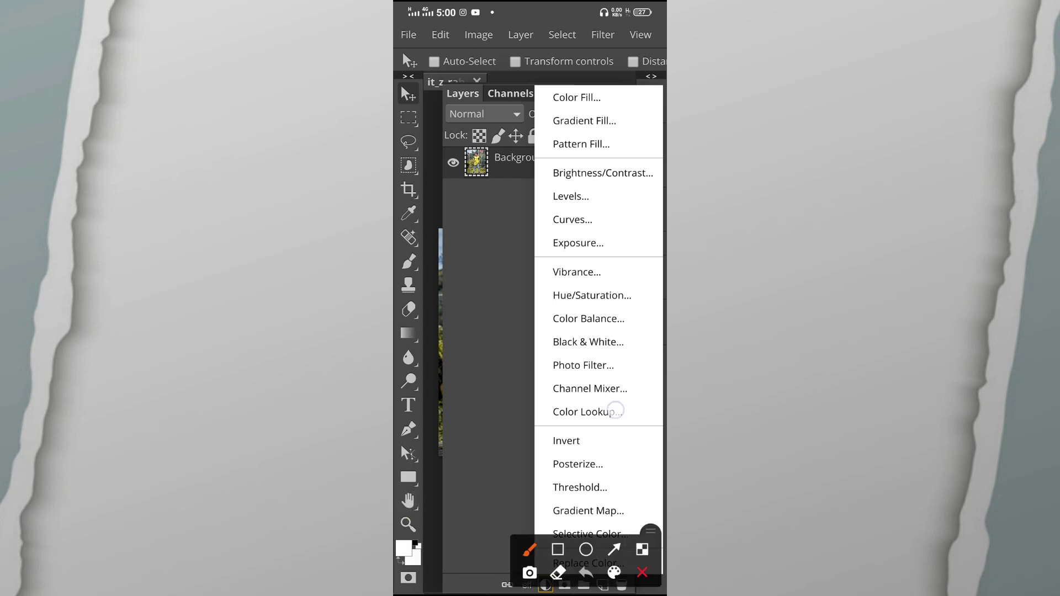
drag(616, 411, 660, 383)
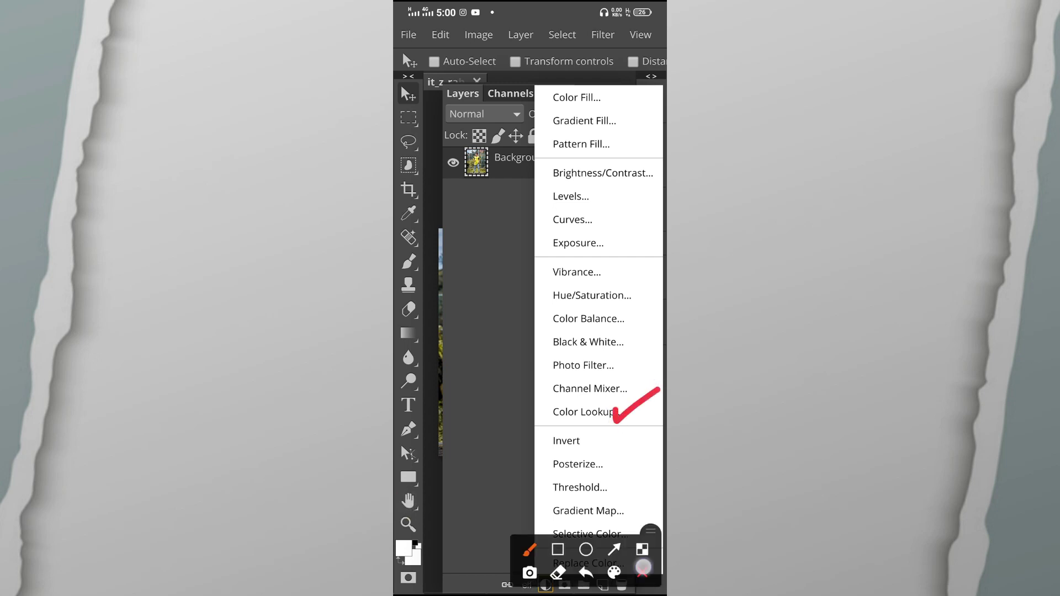
click(642, 573)
Step: Add a Color Lookup adjustment layer to the photo
click(588, 412)
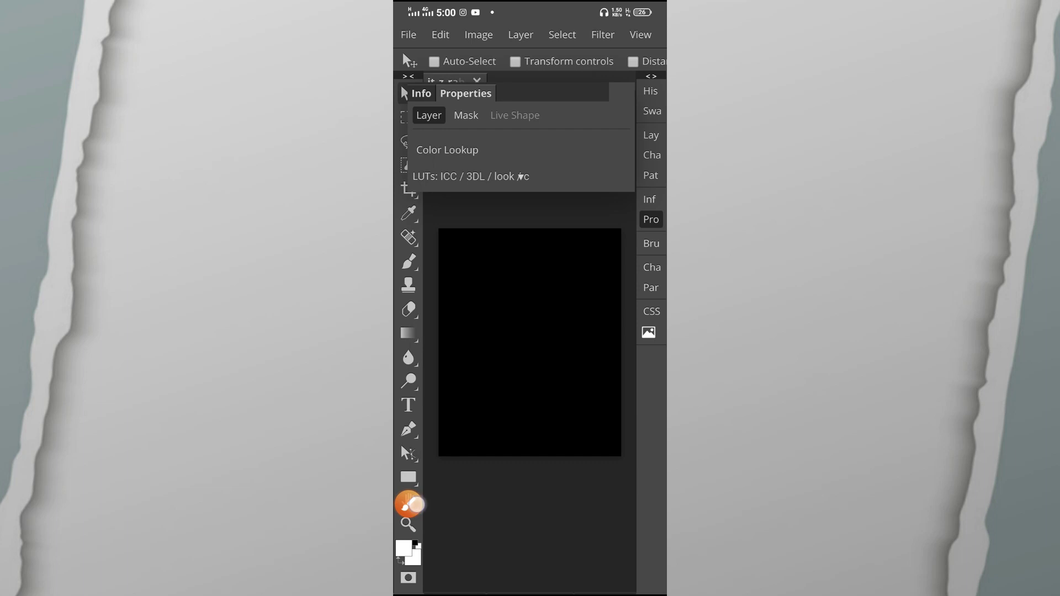
click(408, 504)
mouse_move(540, 173)
mouse_down()
mouse_move(525, 180)
mouse_move(539, 173)
mouse_up()
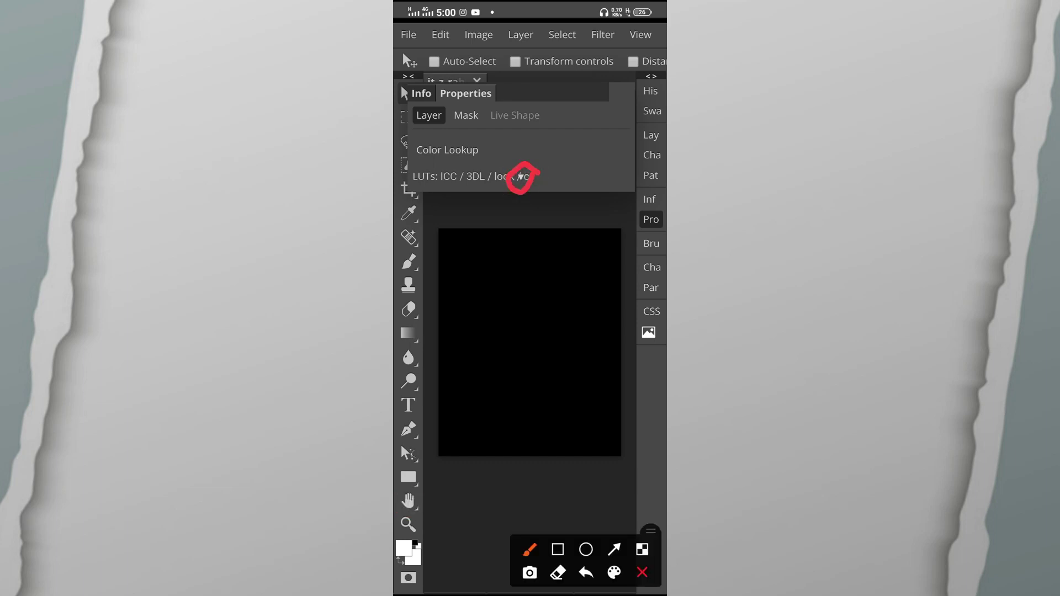
click(642, 572)
Step: Choose 'Load .icc .cube .look .3dl' from the Color Lookup LUT dropdown
click(525, 178)
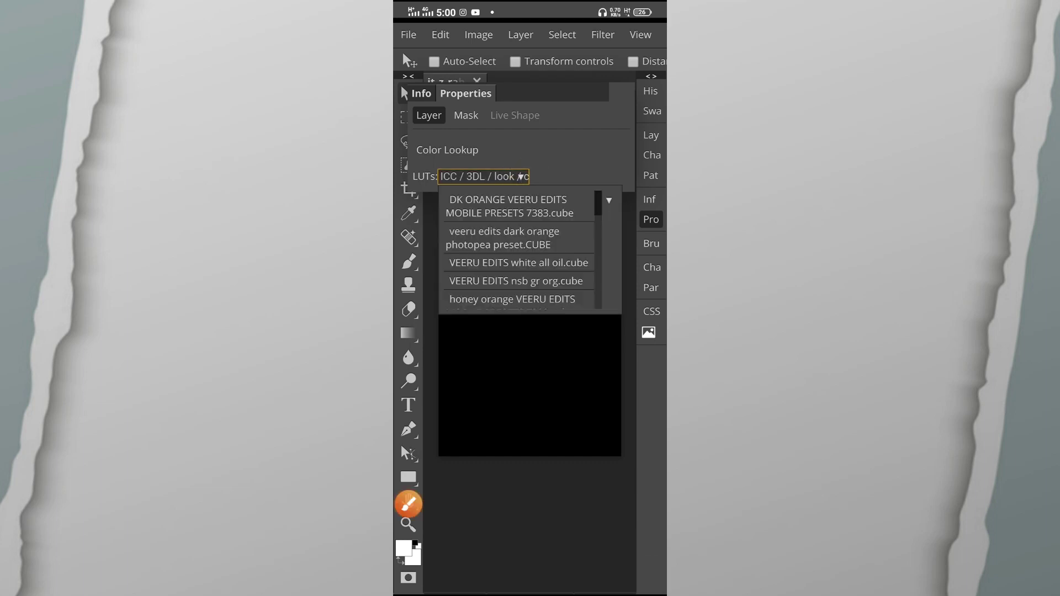
click(409, 504)
drag(622, 188, 619, 196)
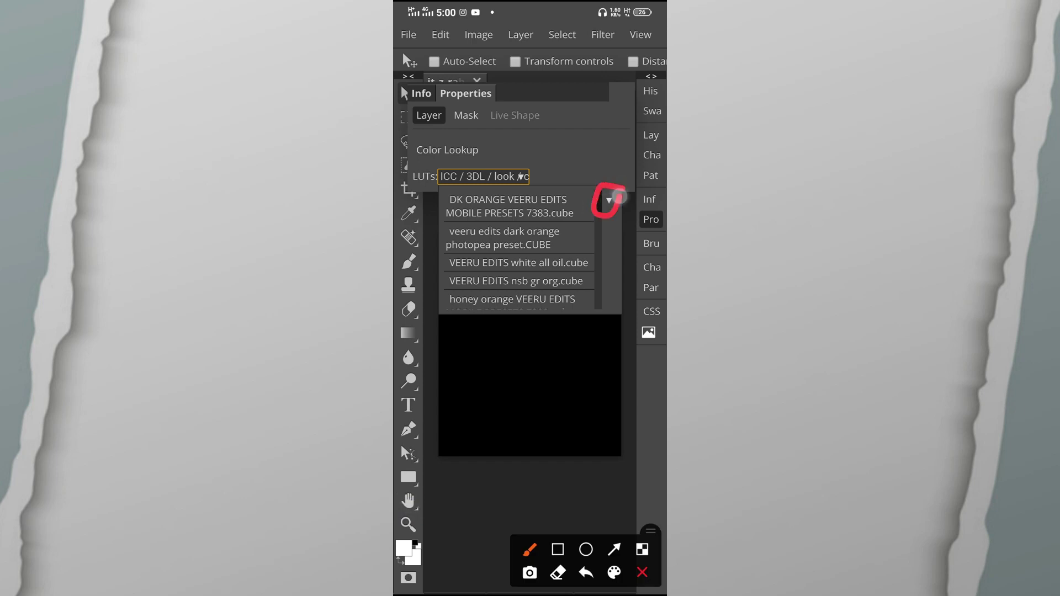
click(642, 572)
click(609, 198)
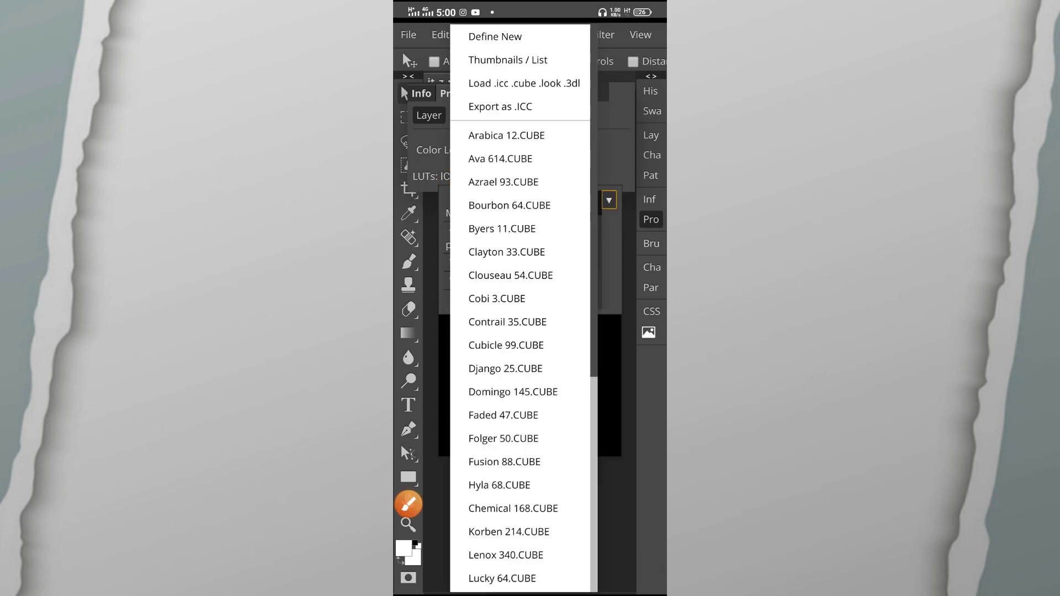
click(409, 504)
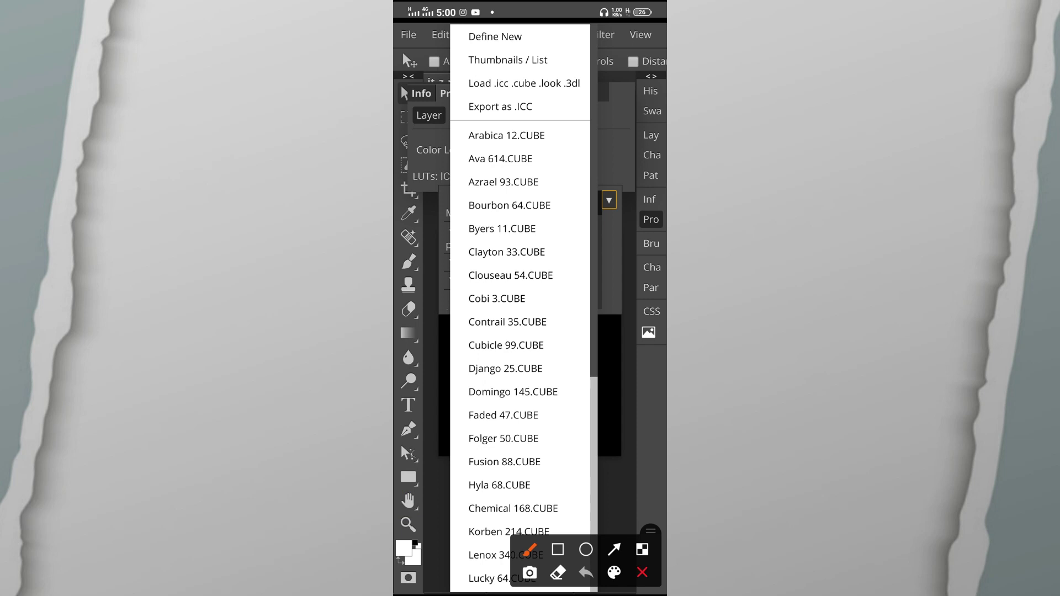
drag(551, 80, 611, 56)
click(642, 572)
click(508, 84)
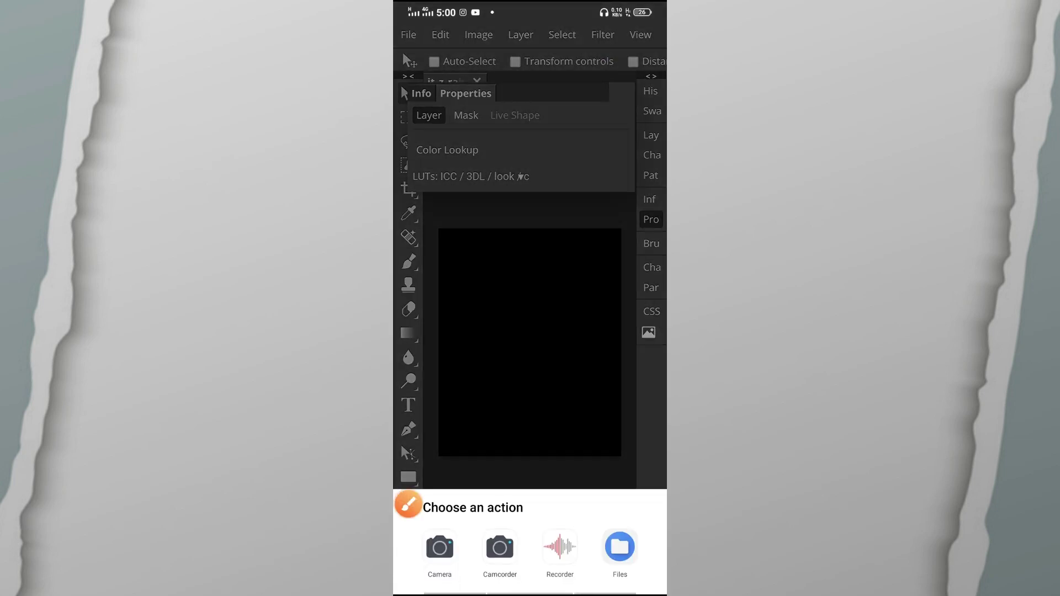
Step: Browse the Files picker to the first subfolder inside Download
click(620, 546)
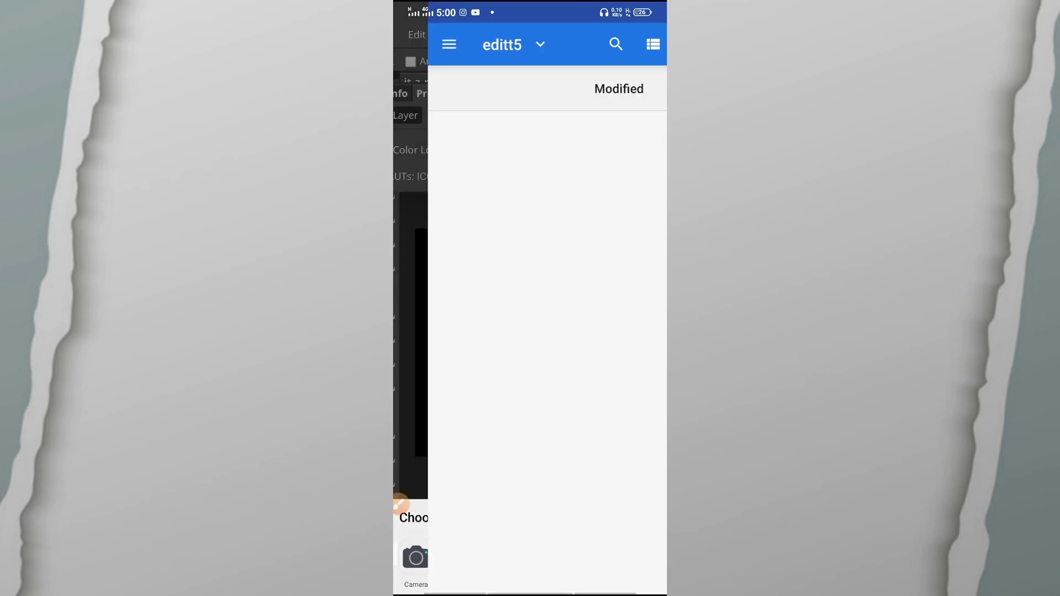
click(415, 44)
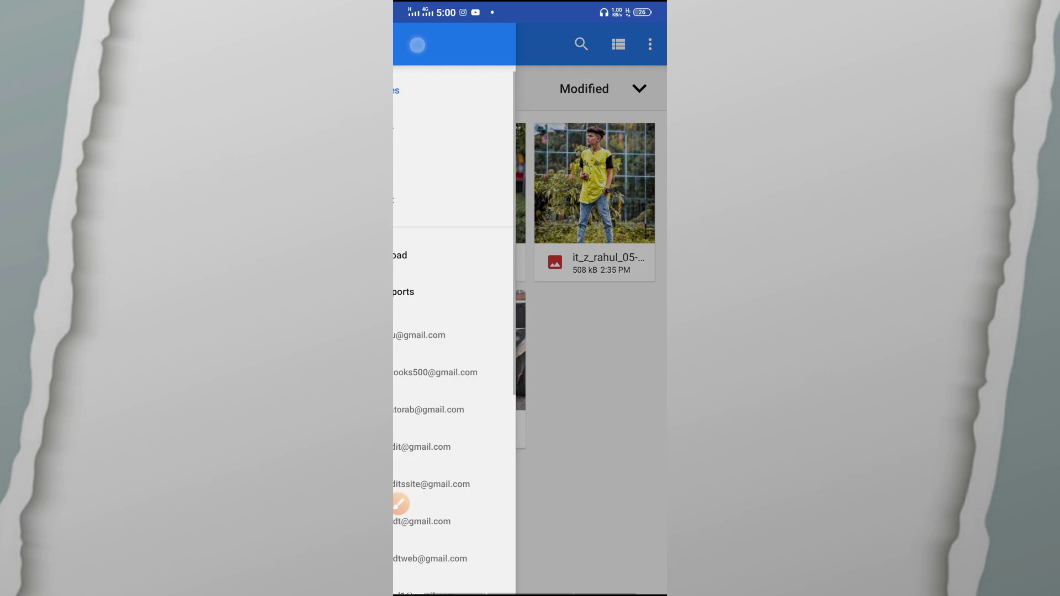
click(400, 504)
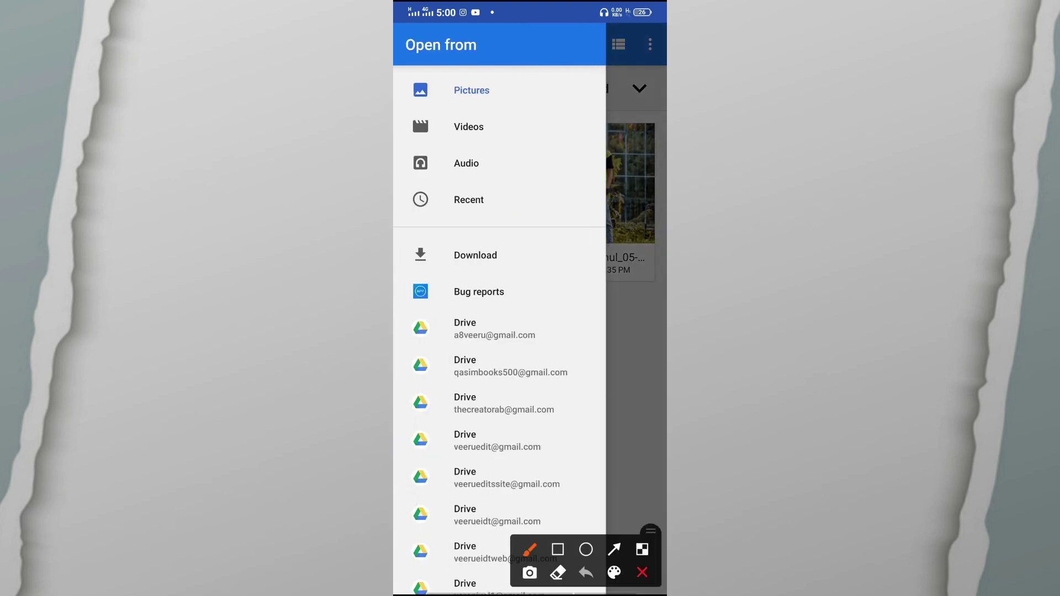
mouse_move(513, 252)
mouse_down()
mouse_move(515, 267)
mouse_move(571, 221)
mouse_up()
click(643, 573)
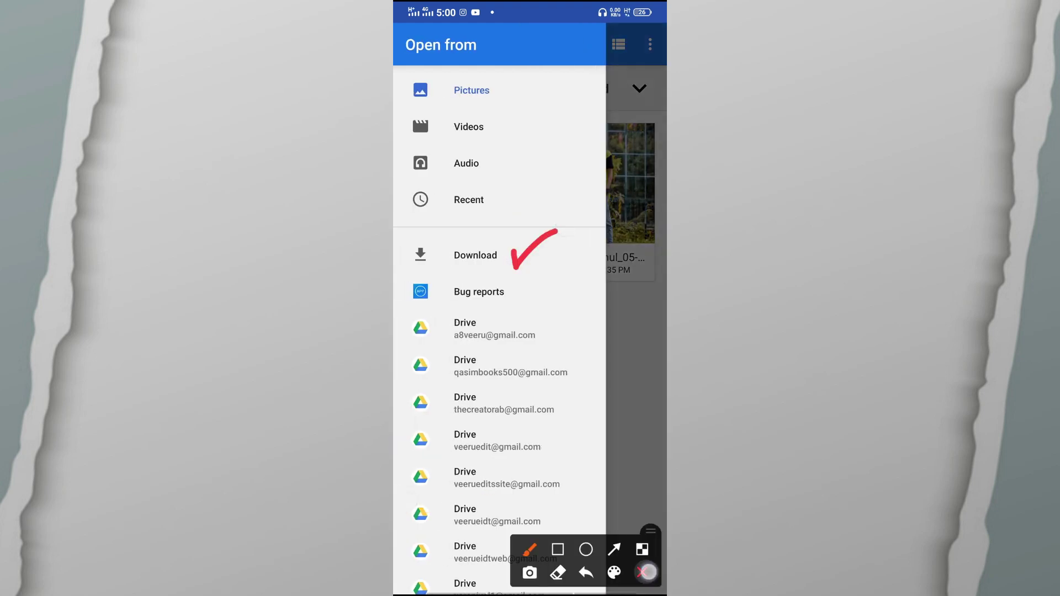
click(516, 252)
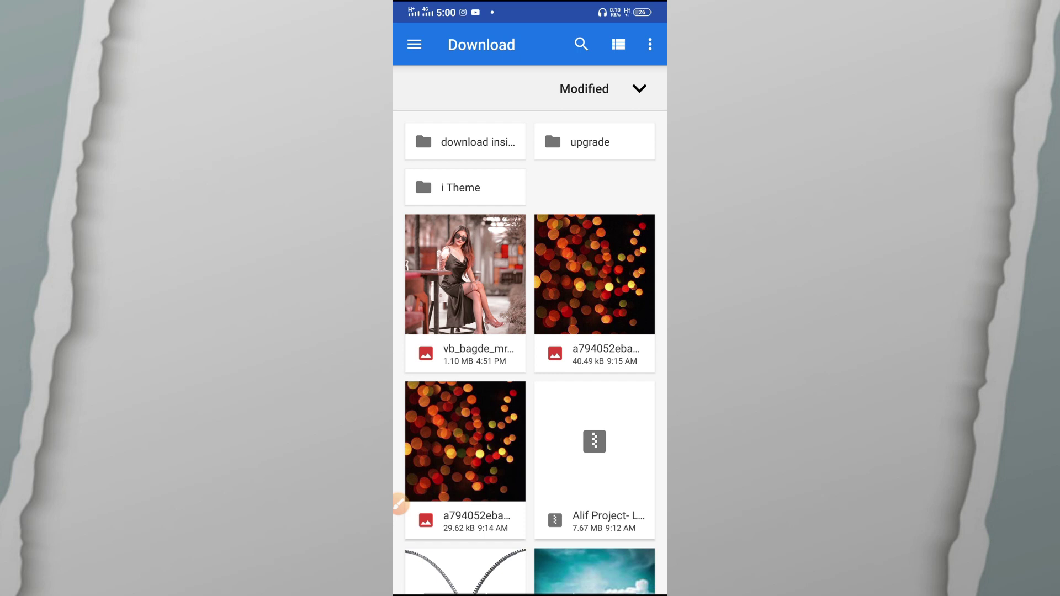
click(487, 137)
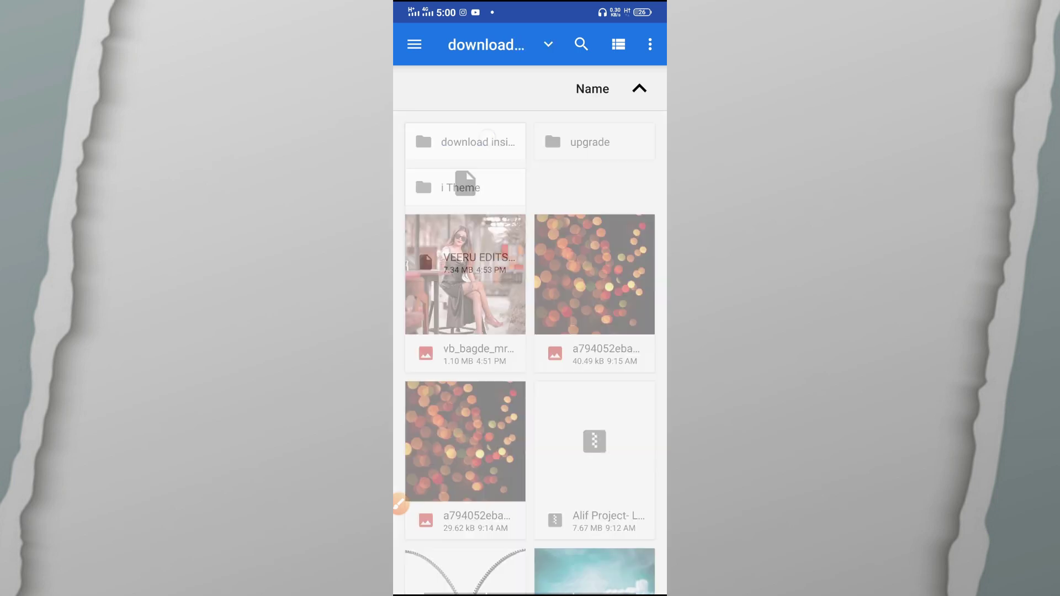
Step: Select the VEERU EDITS blue+org22.cube file and confirm Photopea's OK prompt
click(400, 503)
mouse_move(409, 121)
mouse_down()
mouse_move(536, 122)
mouse_move(523, 290)
mouse_move(417, 273)
mouse_move(422, 100)
mouse_up()
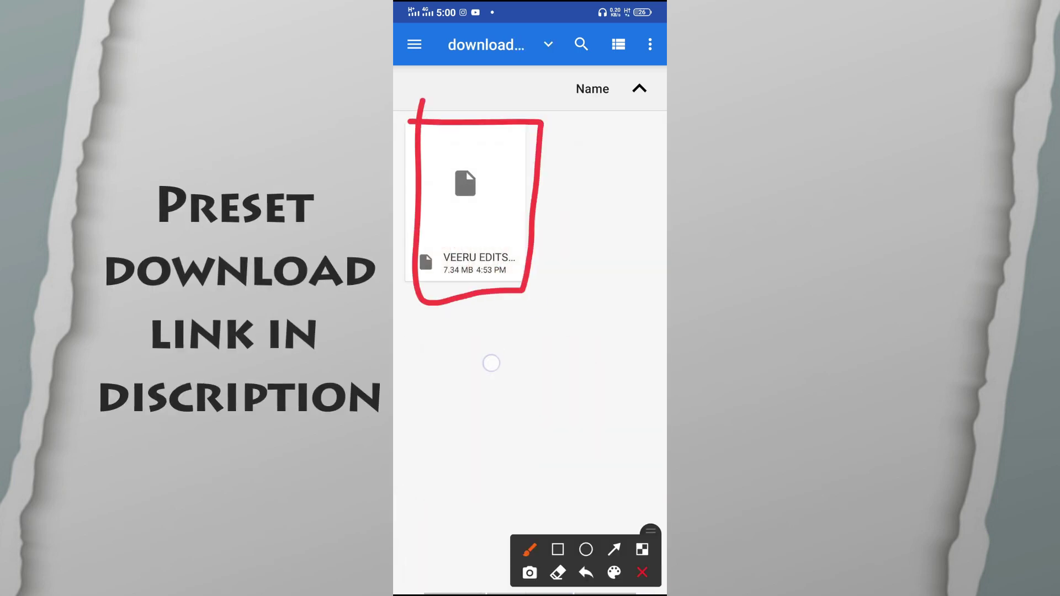
drag(490, 364, 607, 231)
drag(520, 387, 570, 297)
mouse_move(582, 160)
mouse_down()
mouse_move(603, 188)
mouse_move(657, 128)
mouse_up()
click(642, 573)
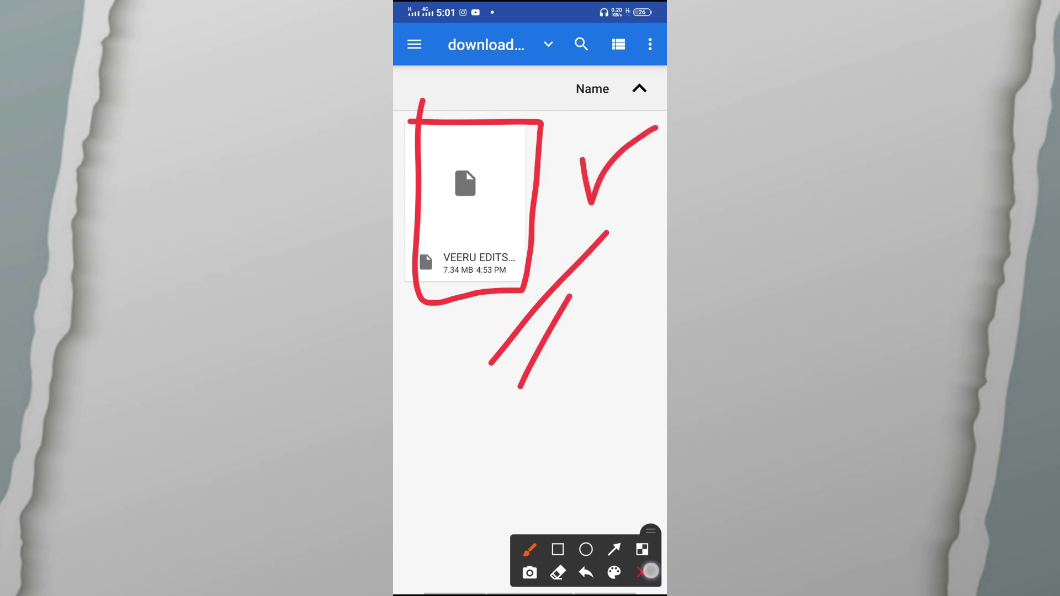
click(616, 358)
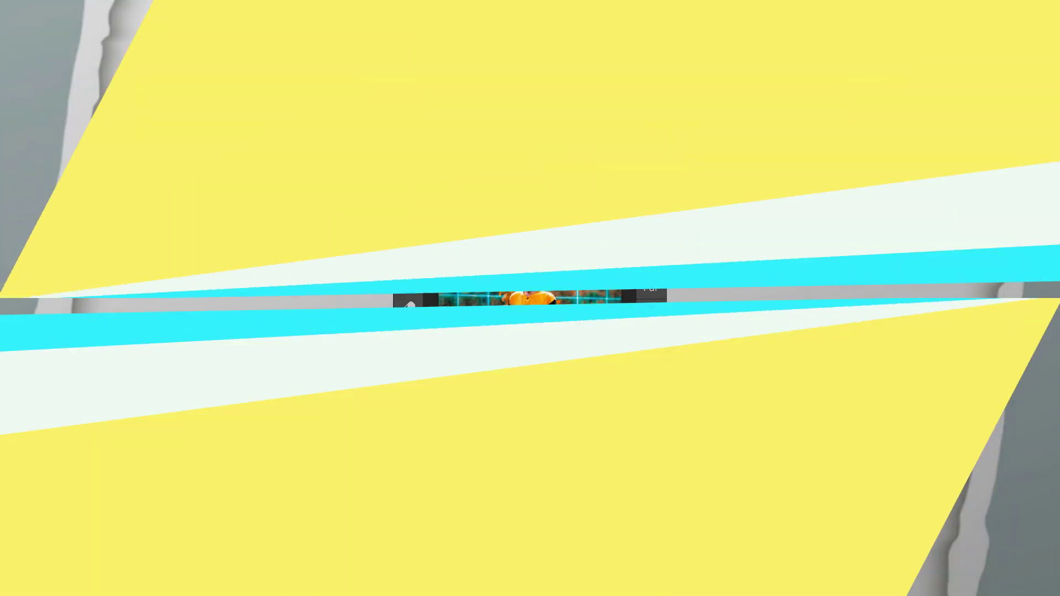
Step: Verify Color Lookup 1 sits above Background at 100% opacity and fill, then hide Layers
click(654, 134)
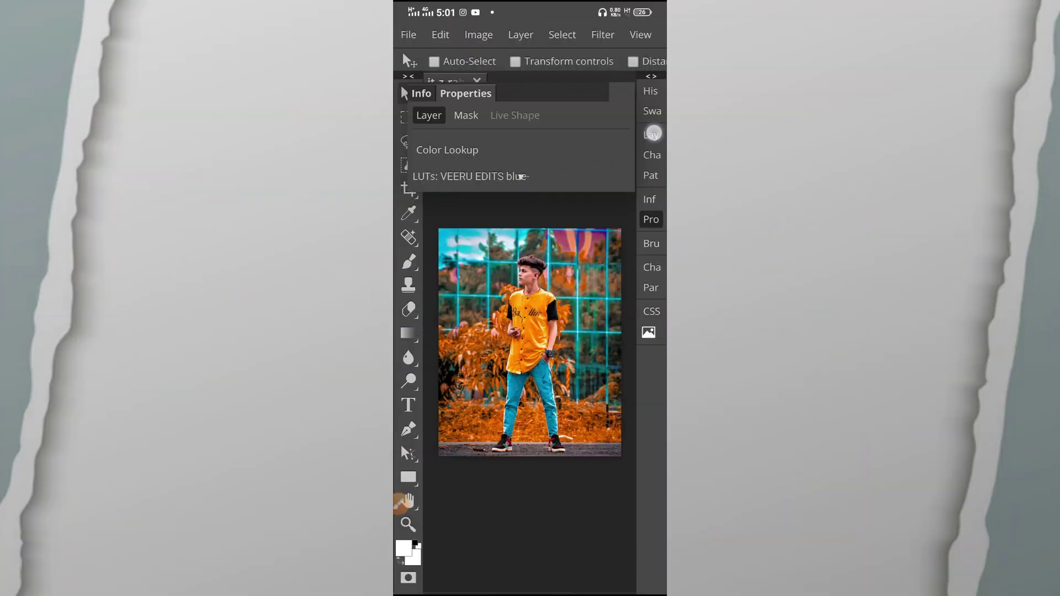
click(406, 501)
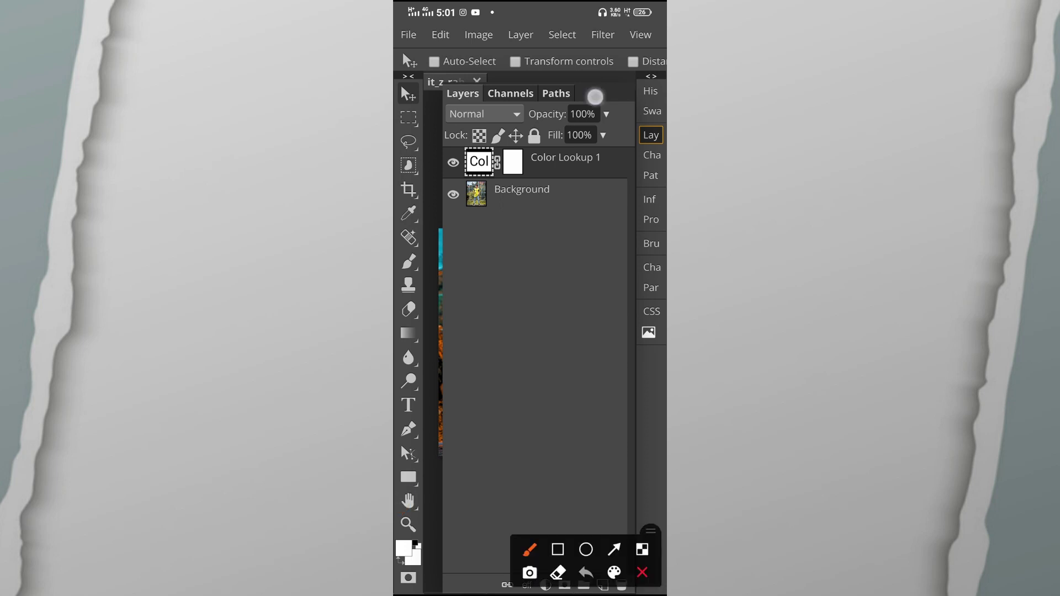
drag(635, 84, 593, 110)
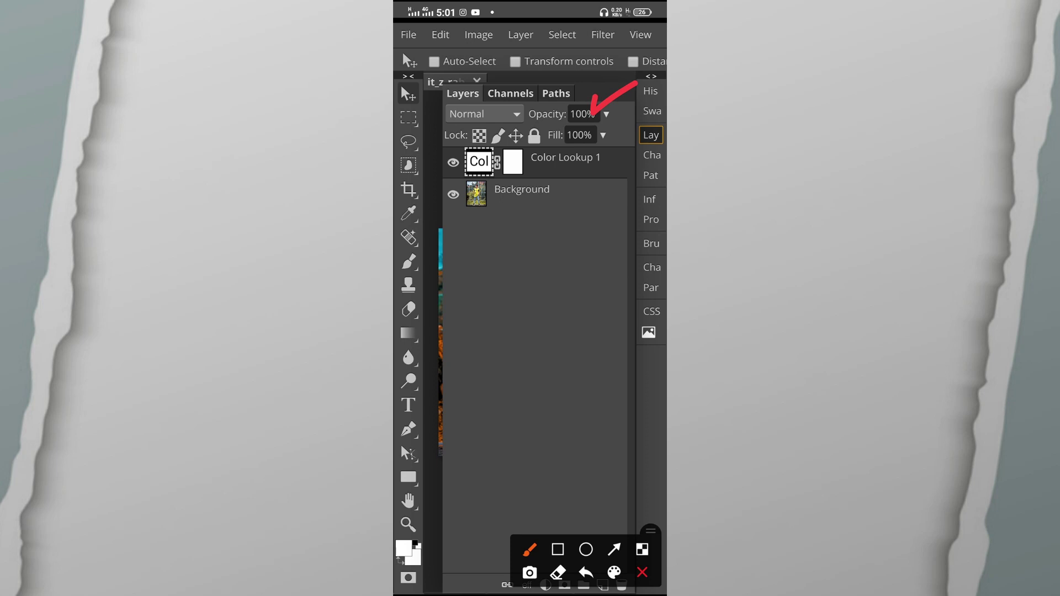
drag(540, 155, 587, 142)
click(642, 572)
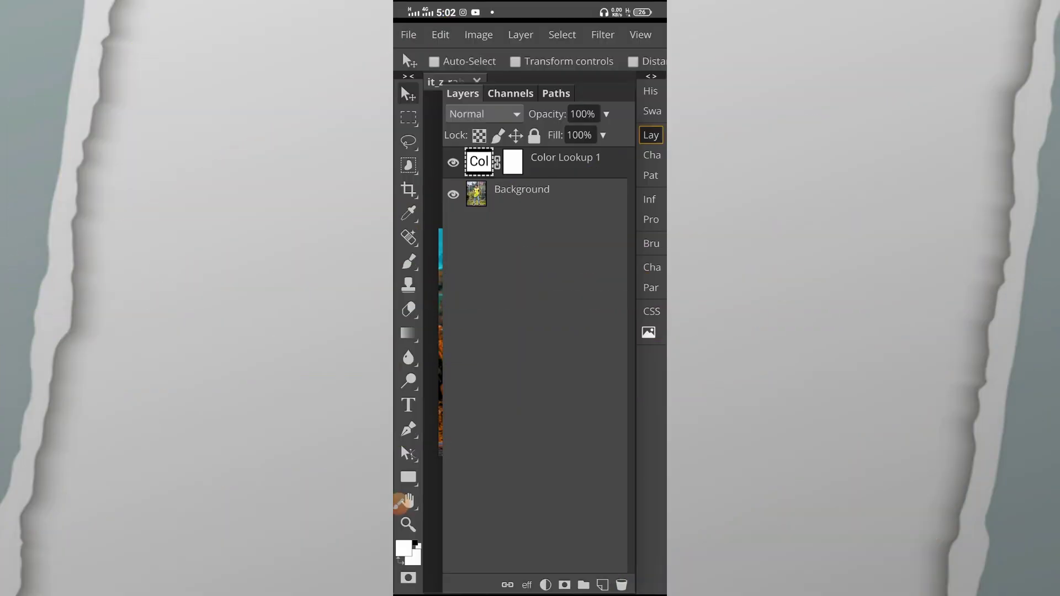
click(650, 135)
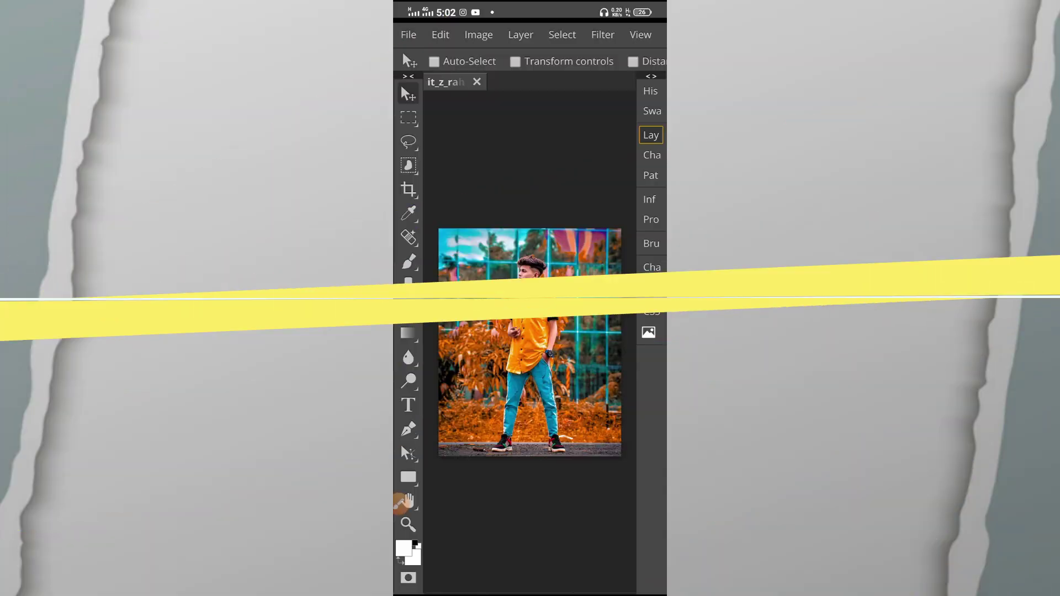
click(413, 34)
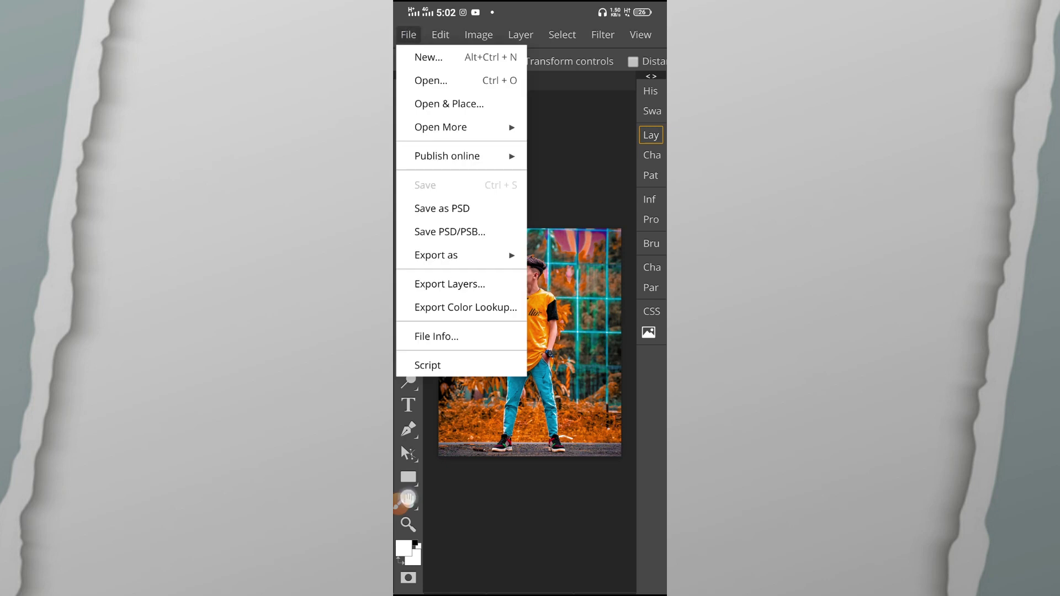
Step: Export the graded photo as a 1080×1350 JPG at 100% quality and save it
drag(460, 251, 509, 235)
click(643, 564)
click(475, 260)
click(409, 504)
drag(554, 259, 630, 243)
click(643, 573)
click(556, 273)
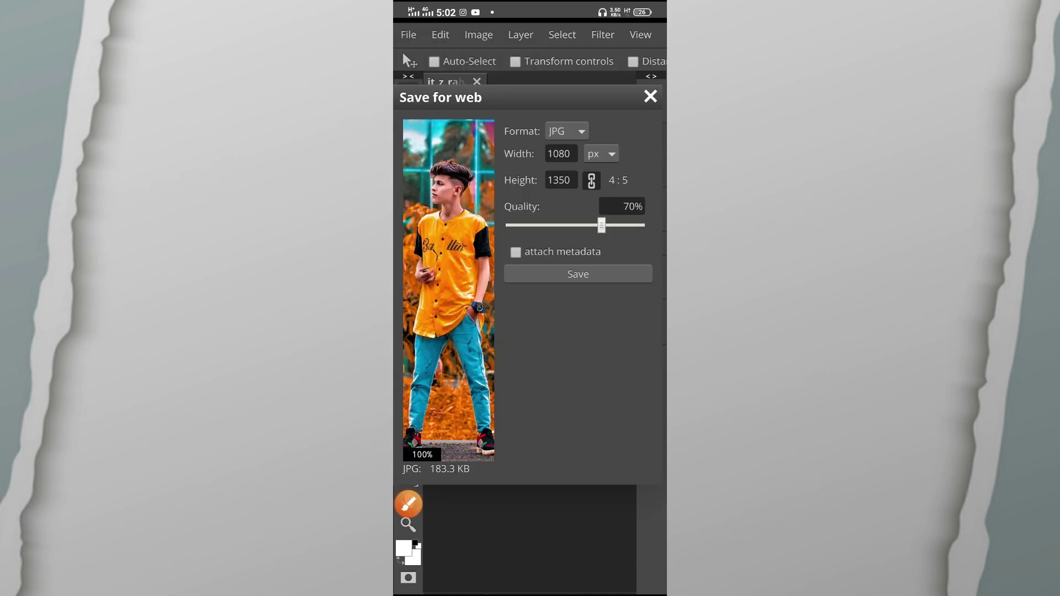
drag(602, 225, 645, 224)
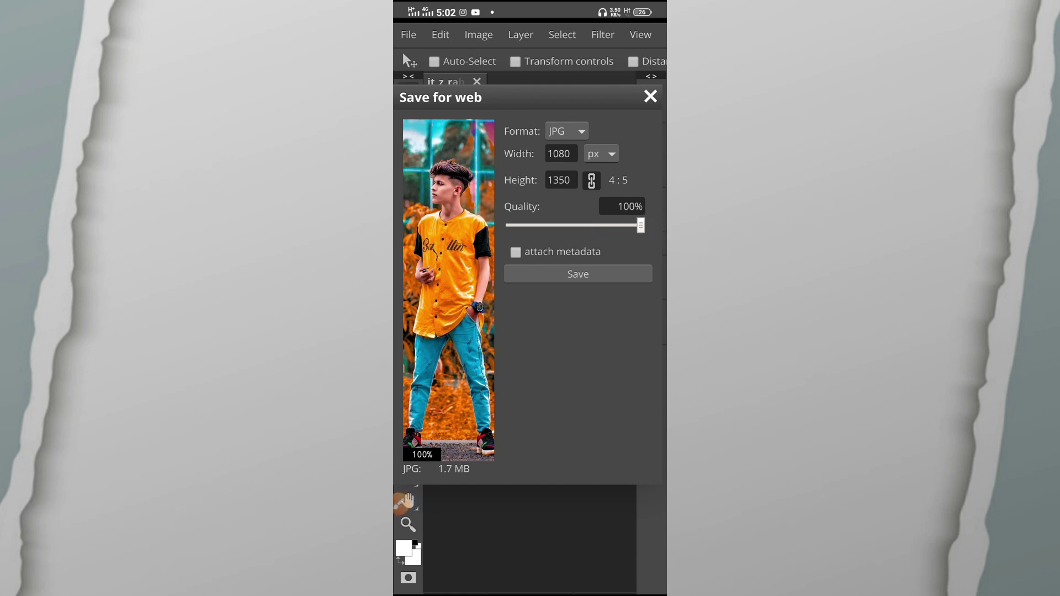
click(578, 274)
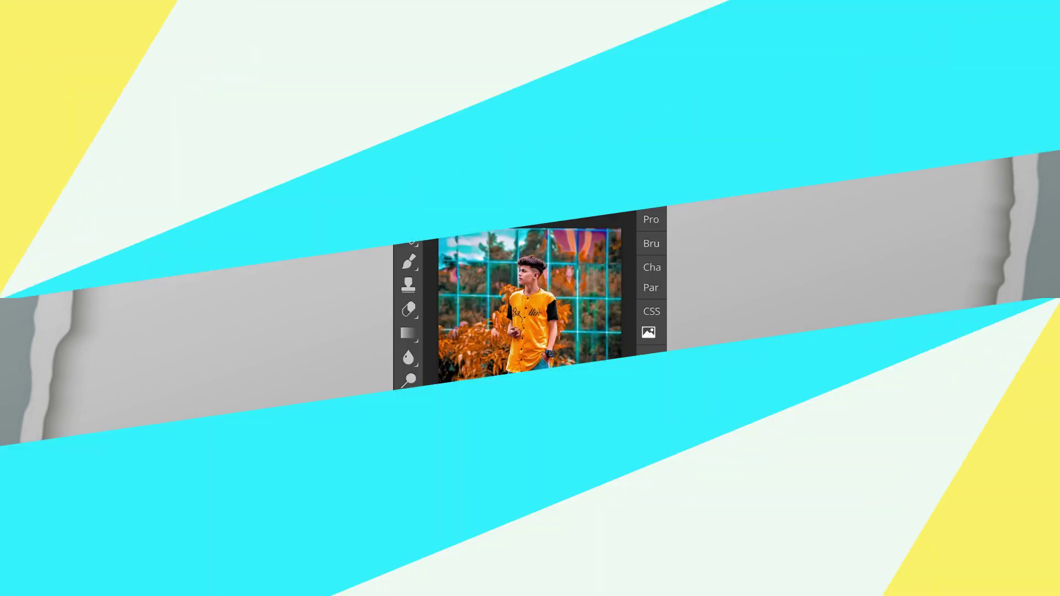